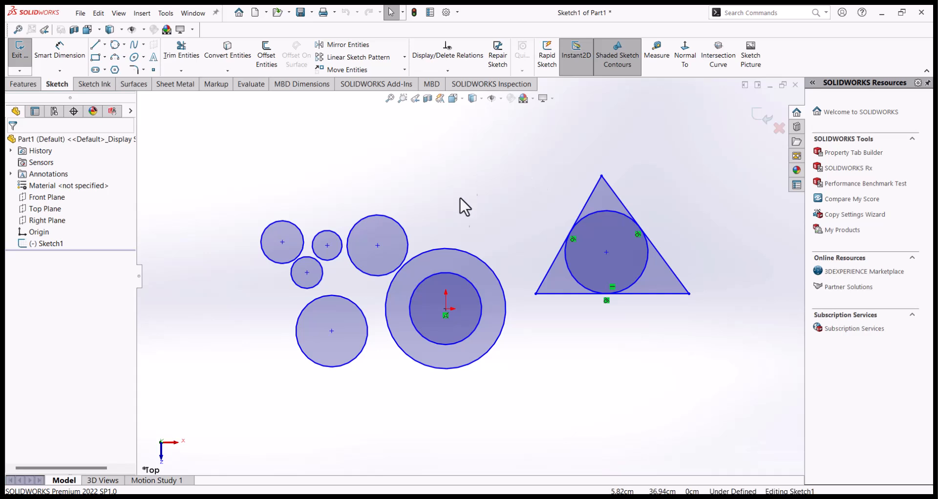
# Exit Sketch1 and reopen it for editing.
pyautogui.click(762, 119)
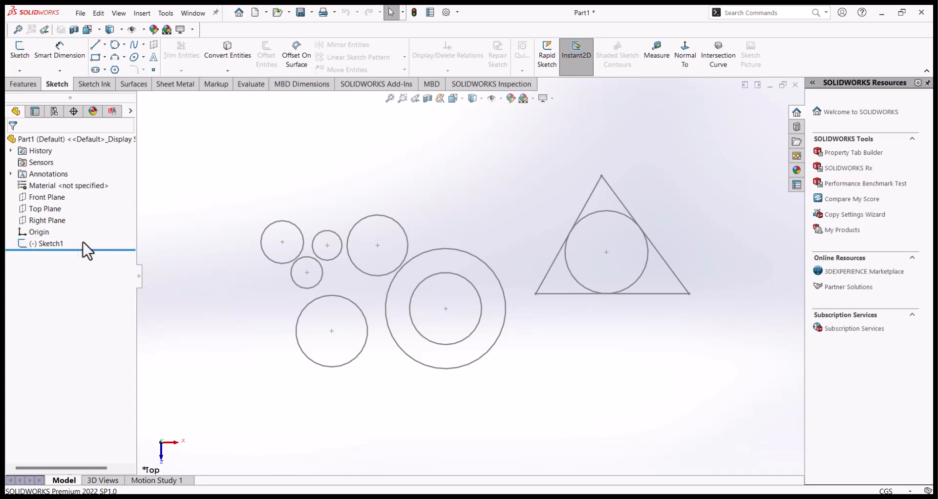
pyautogui.click(49, 244)
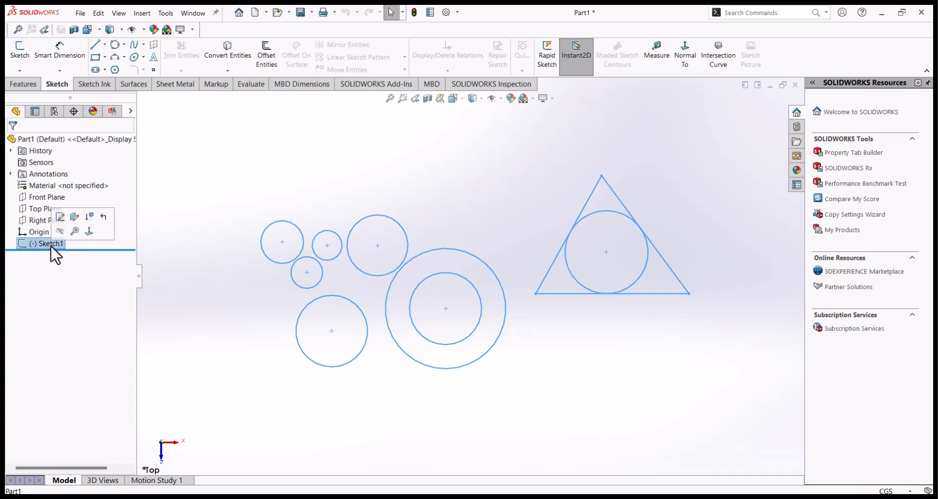
pyautogui.click(59, 221)
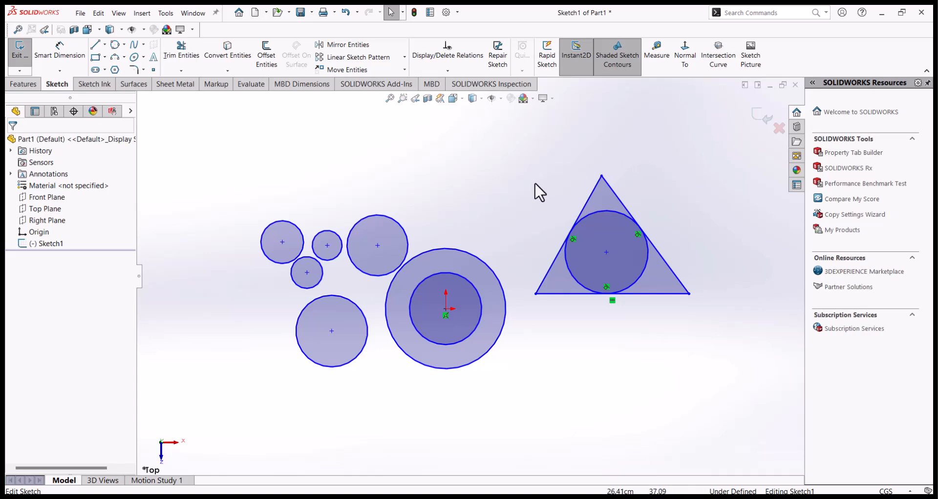
# Exit the sketch and delete Sketch1 from the part.
pyautogui.doubleClick(506, 184)
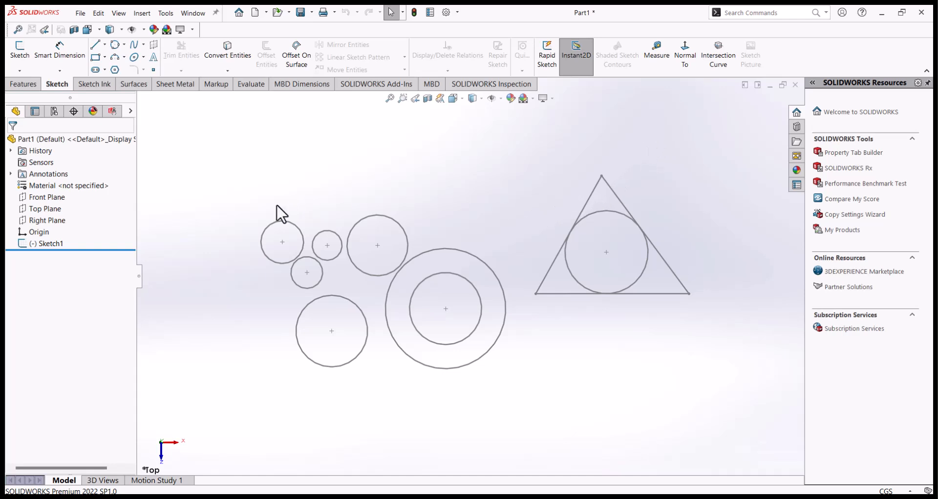
pyautogui.click(51, 242)
pyautogui.rightClick(51, 243)
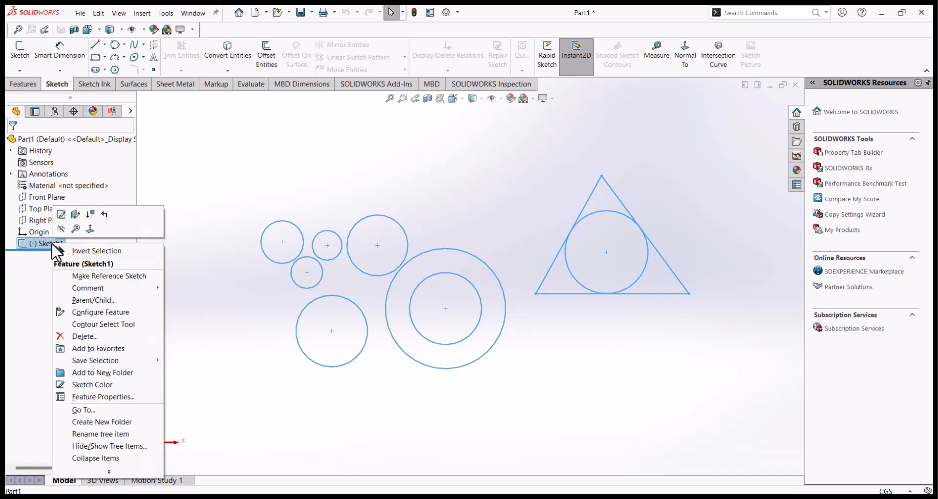
pyautogui.click(81, 337)
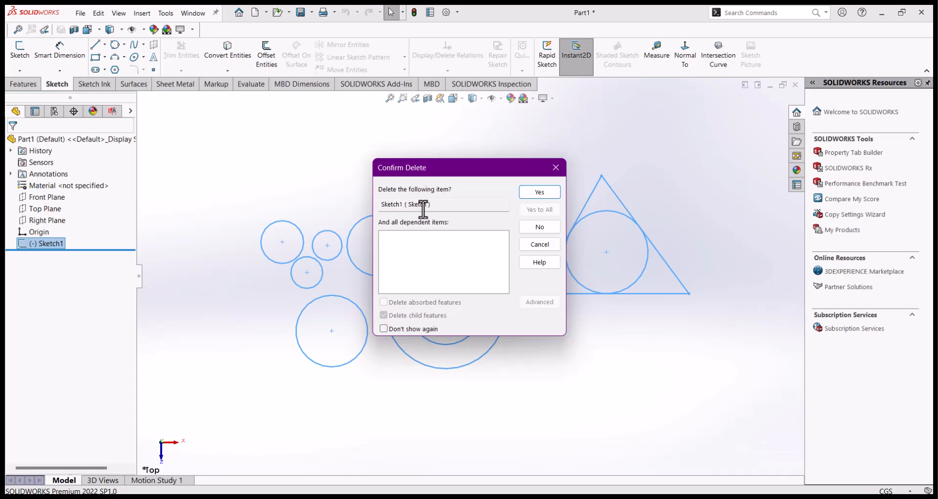
pyautogui.click(539, 192)
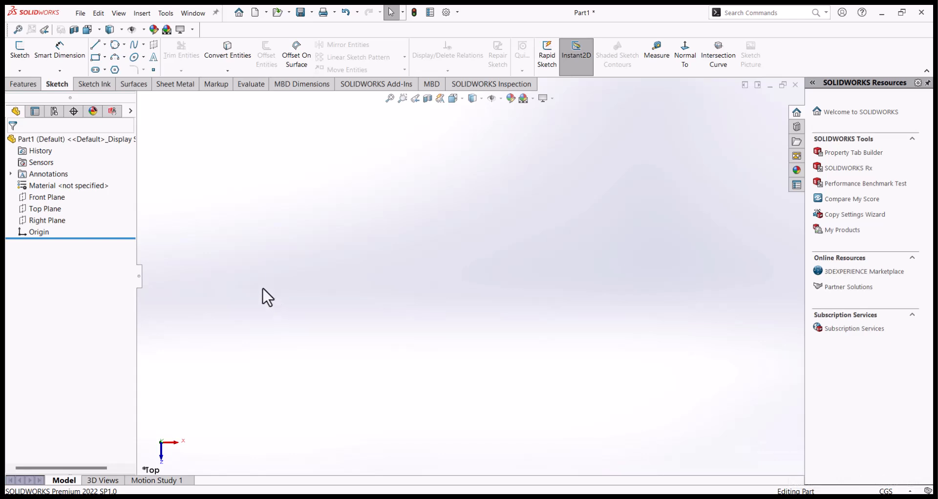
# Start a new sketch on the Top Plane.
pyautogui.click(49, 209)
pyautogui.click(56, 192)
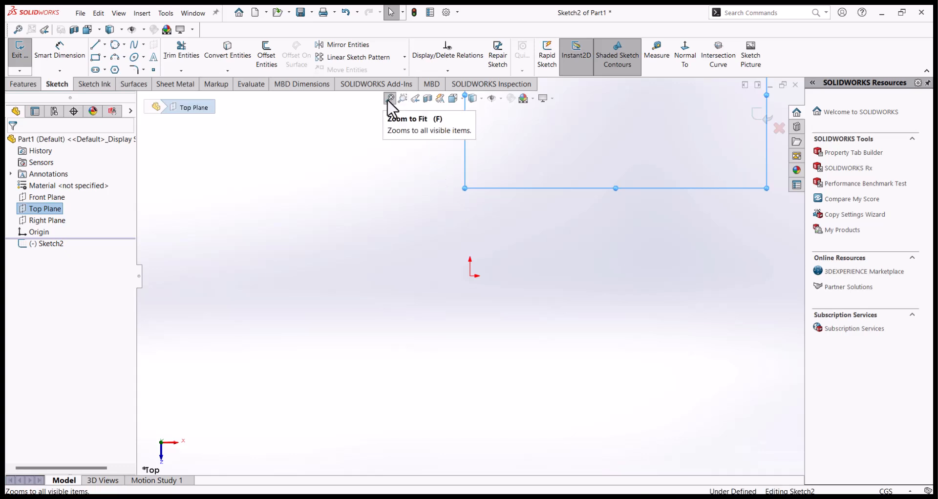
pyautogui.scroll(1, 449, 196)
pyautogui.scroll(3, 449, 197)
pyautogui.click(479, 200)
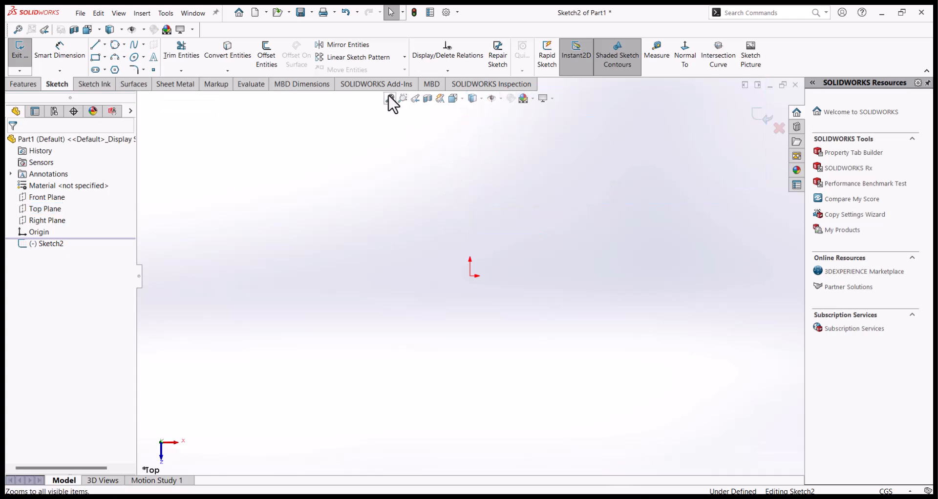
pyautogui.scroll(-3, 484, 282)
pyautogui.scroll(-3, 425, 239)
pyautogui.scroll(-3, 544, 343)
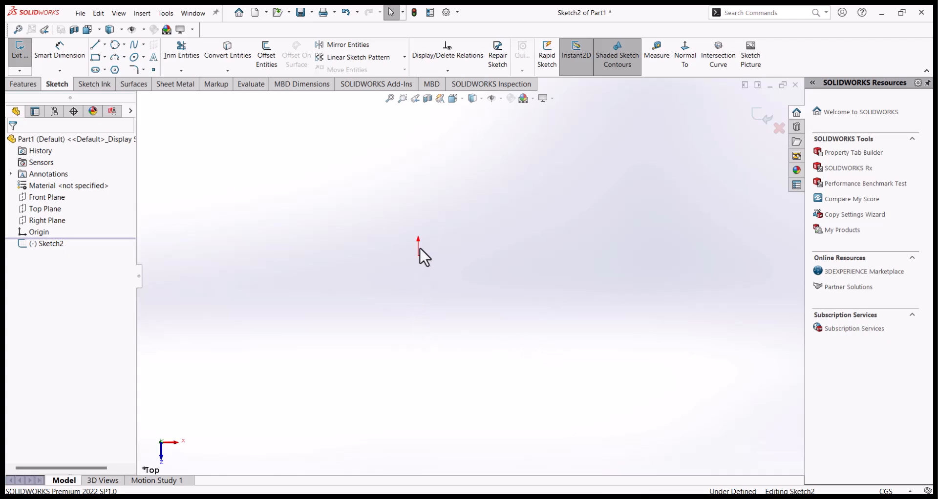
pyautogui.scroll(3, 463, 262)
pyautogui.scroll(-3, 499, 247)
# Sketch an open, wavy six-point spline that alternates between low and high points across the origin.
pyautogui.click(143, 45)
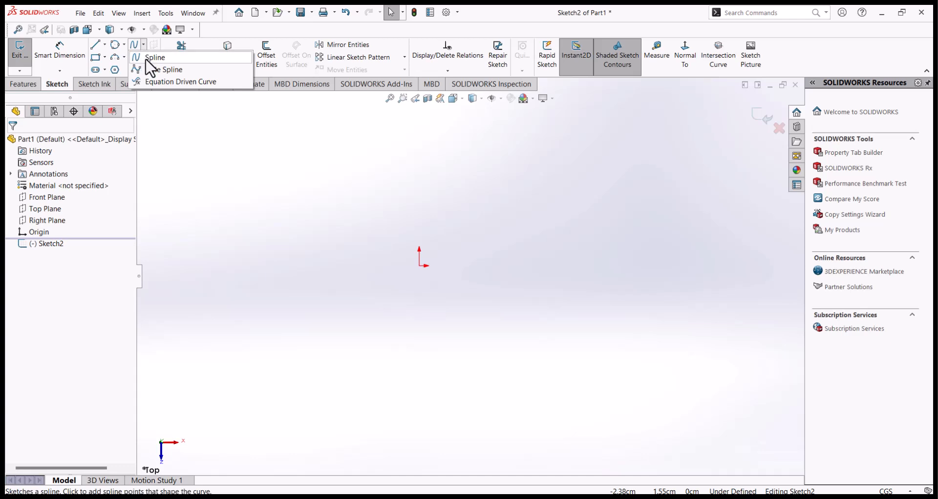
pyautogui.click(148, 59)
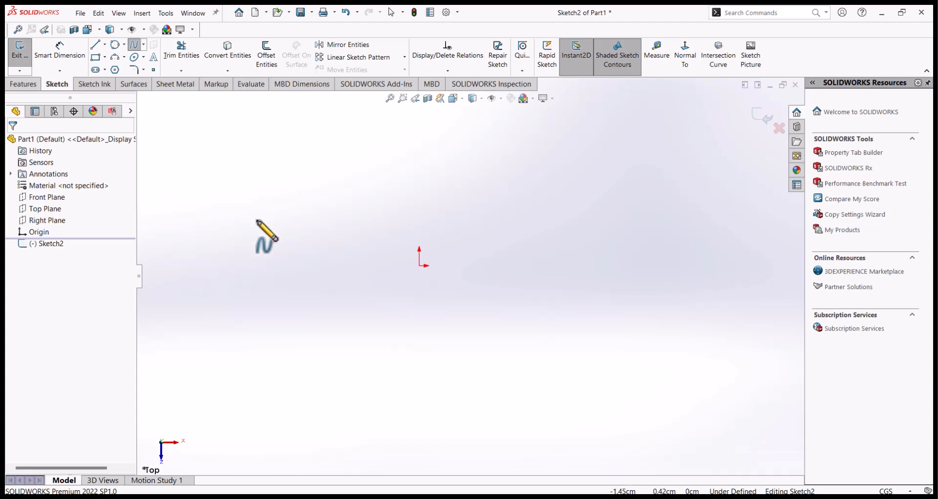
pyautogui.click(184, 183)
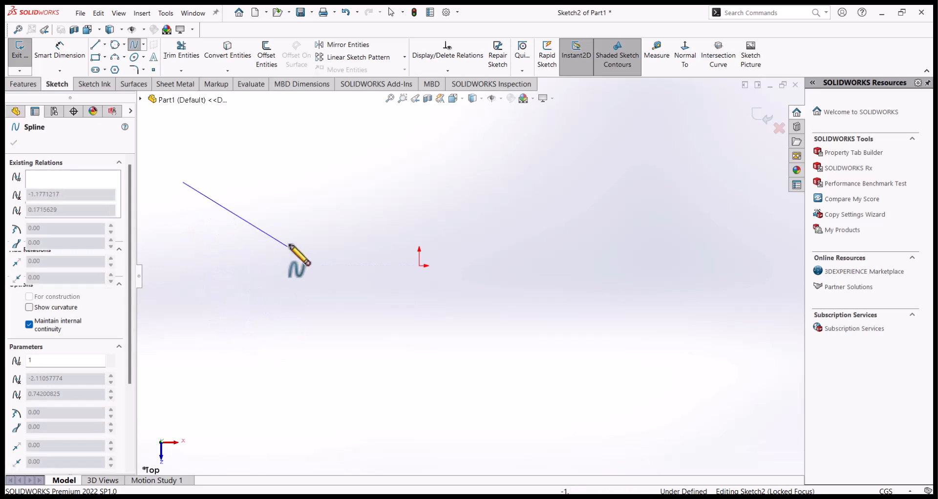
pyautogui.click(245, 362)
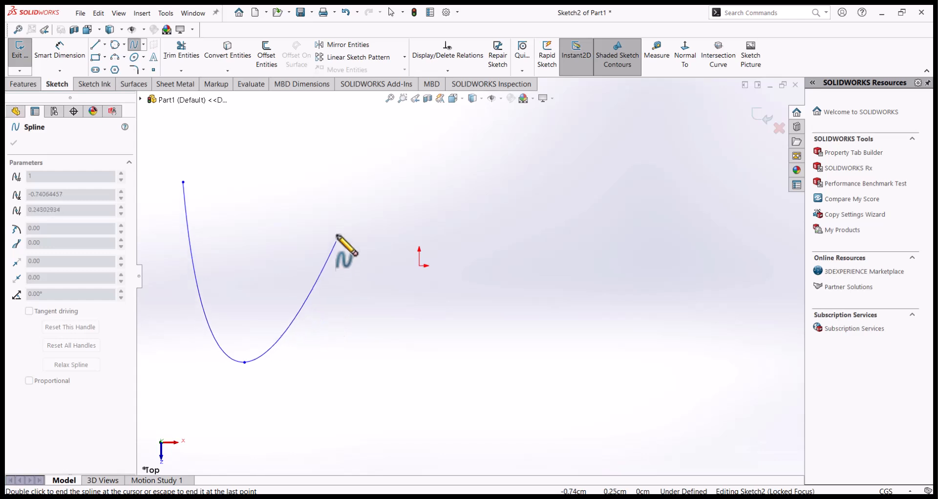
pyautogui.click(372, 189)
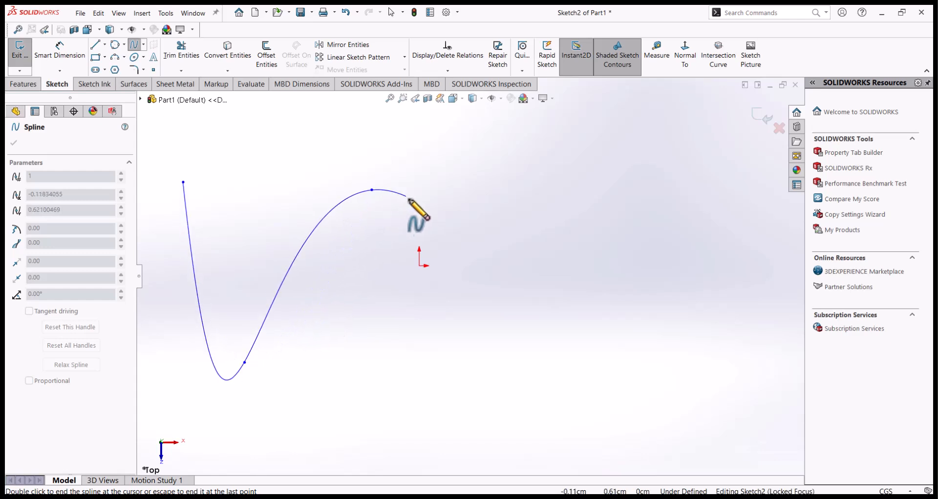
pyautogui.click(510, 364)
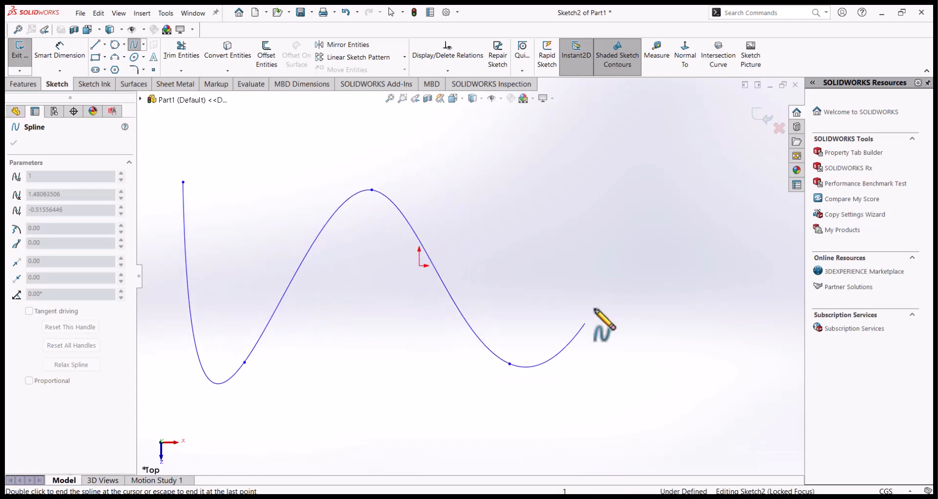
pyautogui.click(630, 198)
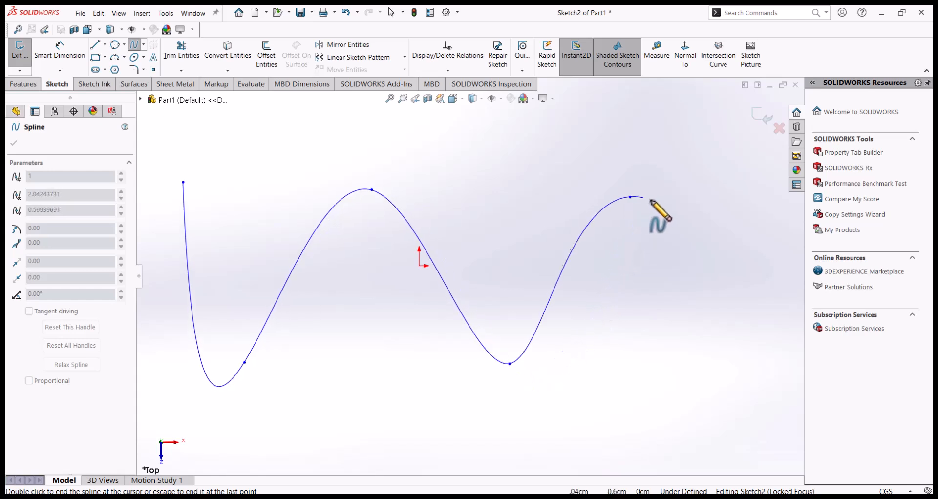
pyautogui.click(736, 356)
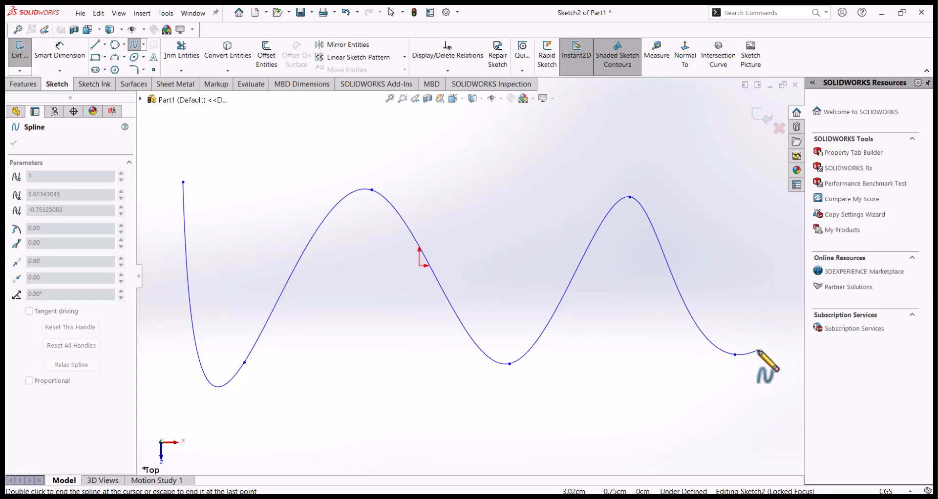
pyautogui.press('Escape')
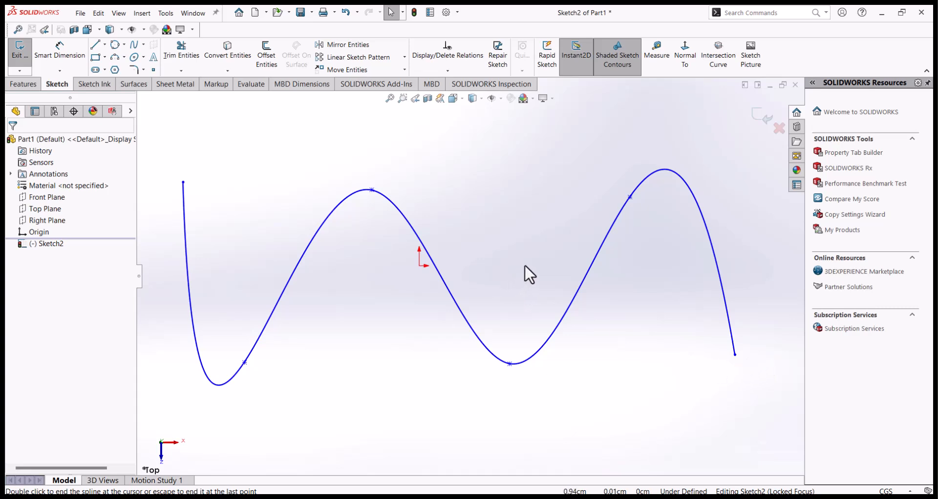
# Examine the spline's individual points and the tangent handles along the whole curve.
pyautogui.scroll(1, 523, 269)
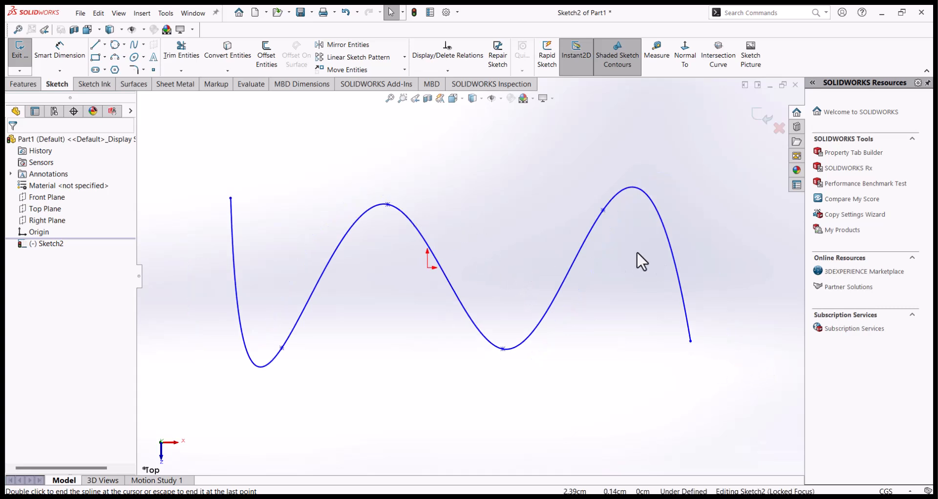
pyautogui.click(230, 198)
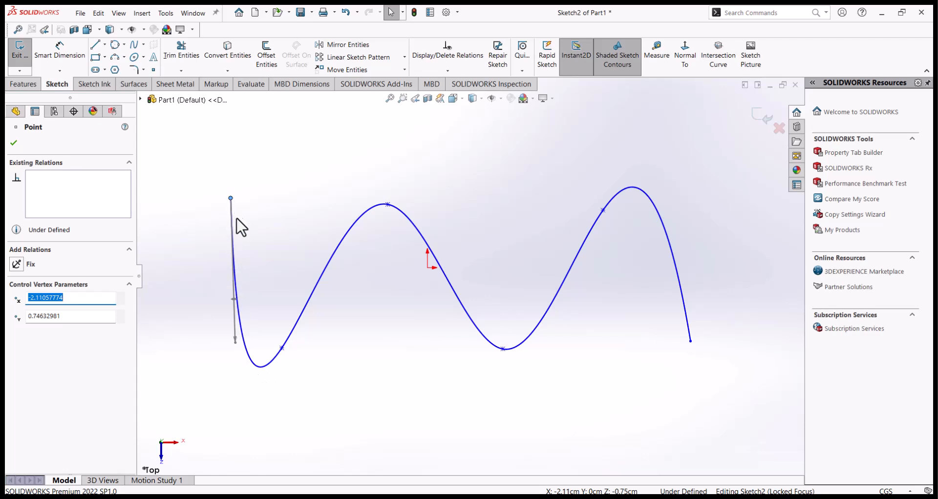
pyautogui.click(282, 348)
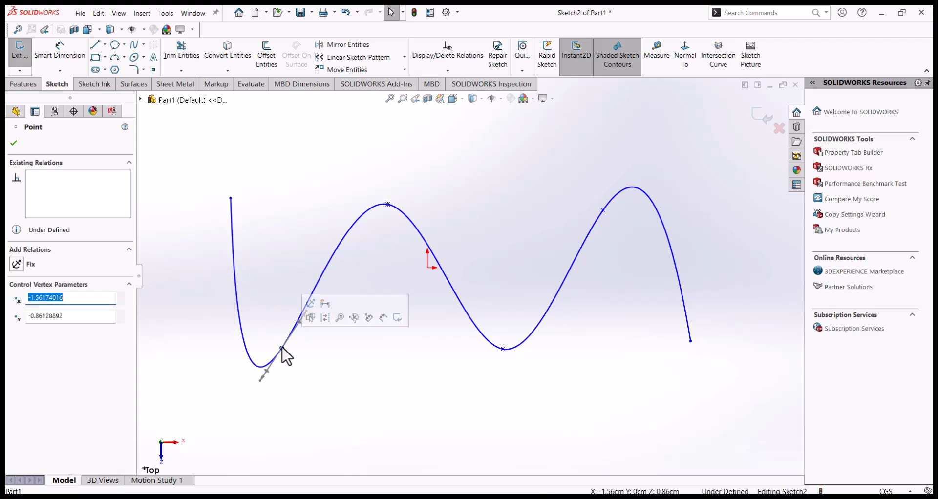
pyautogui.click(388, 204)
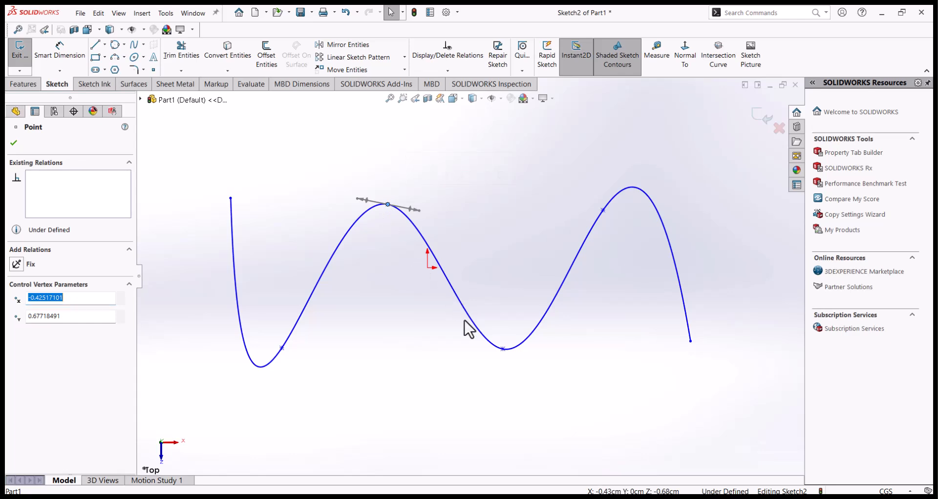
pyautogui.click(503, 349)
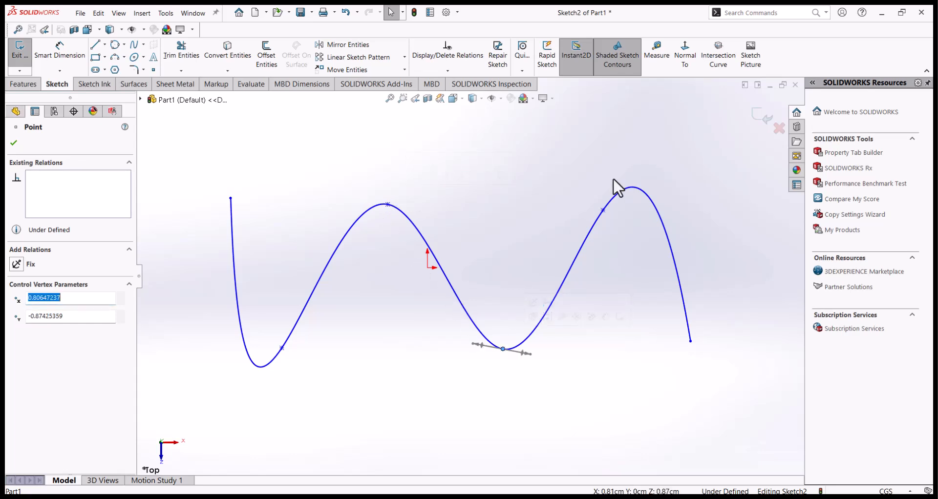
pyautogui.click(600, 214)
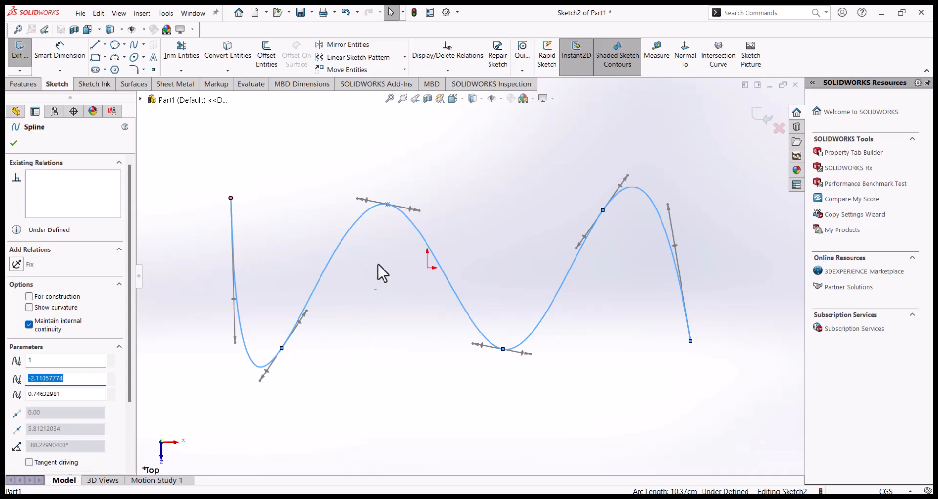
pyautogui.click(503, 250)
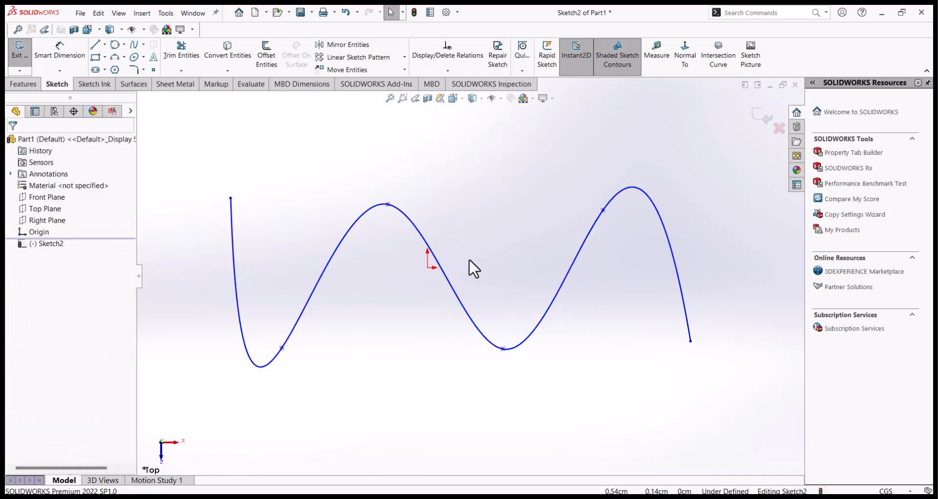
pyautogui.click(319, 280)
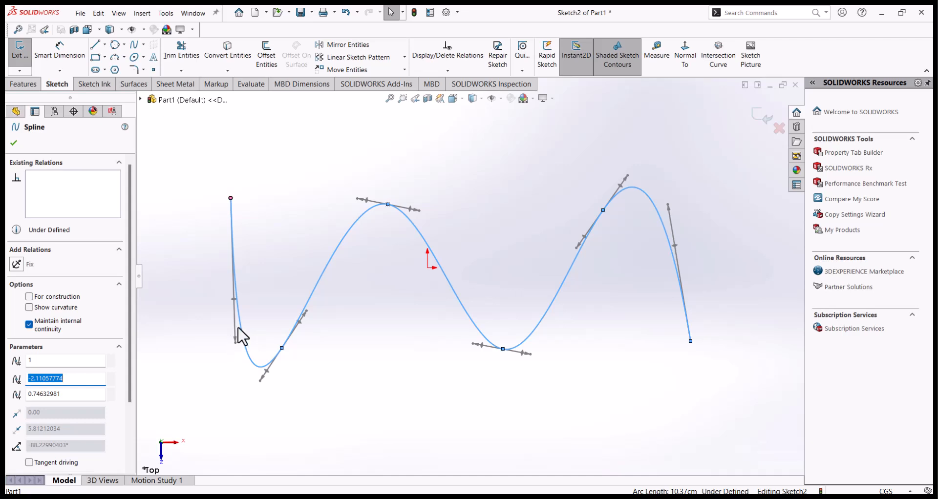
pyautogui.click(260, 278)
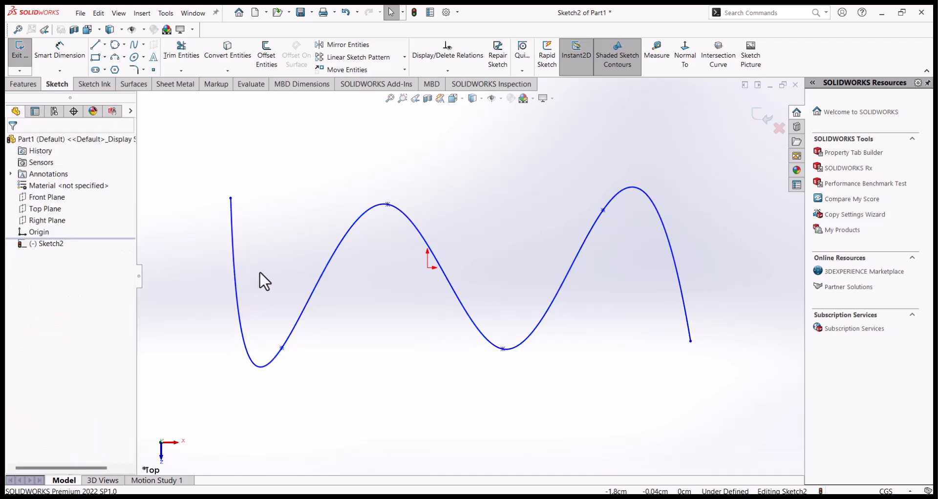
# Shorten the tangent handle at the spline's start point to about 5.27 and rotate it outward to about -110°.
pyautogui.click(231, 198)
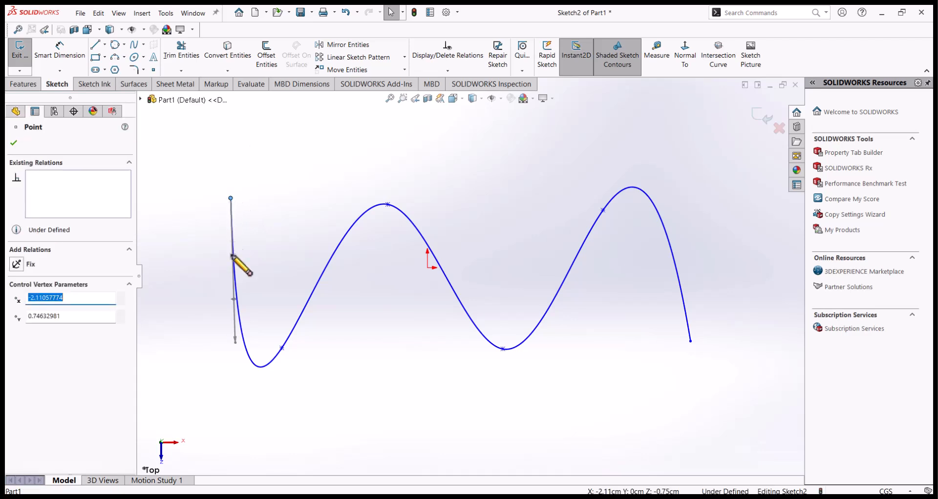
pyautogui.moveTo(234, 338)
pyautogui.mouseDown()
pyautogui.moveTo(233, 396)
pyautogui.moveTo(230, 320)
pyautogui.moveTo(210, 318)
pyautogui.moveTo(226, 335)
pyautogui.mouseUp()
pyautogui.click(233, 296)
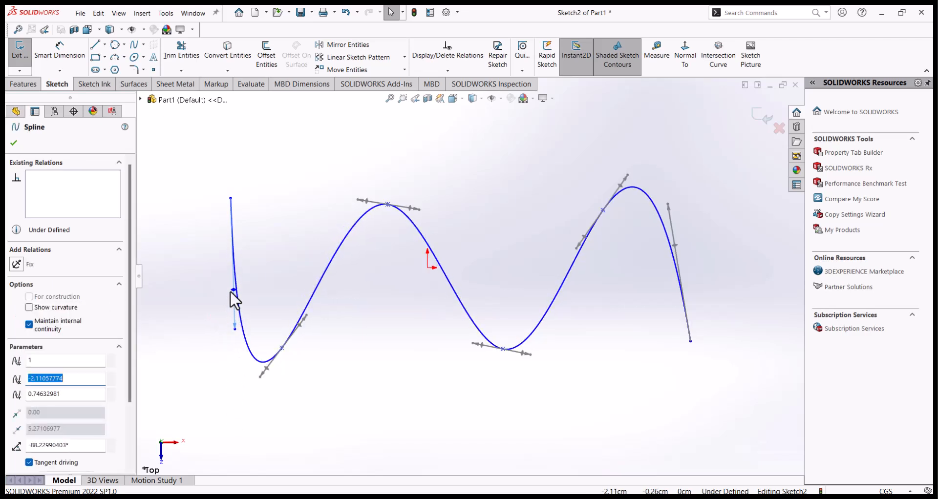
pyautogui.moveTo(232, 288); pyautogui.dragTo(199, 284)
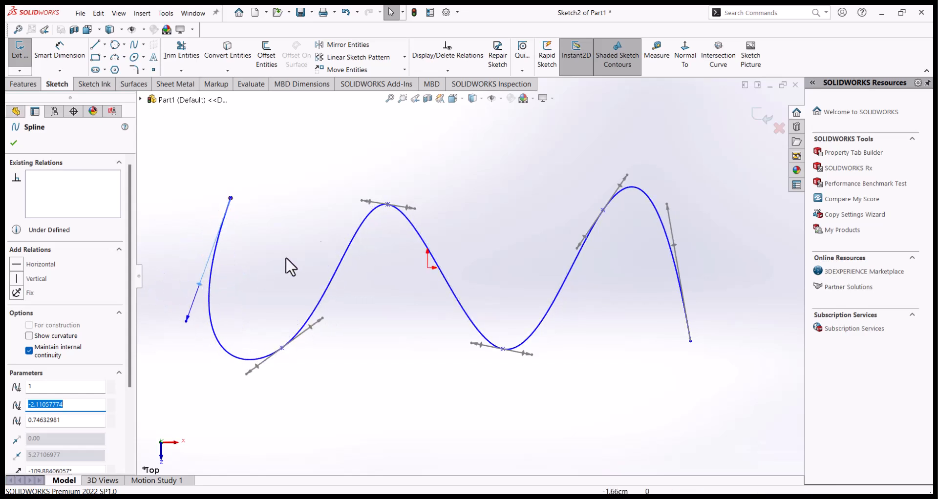
# Lengthen both ends of the tangent handle at the spline's first crest, the end facing the start point to about 2.79.
pyautogui.moveTo(364, 201); pyautogui.dragTo(343, 198)
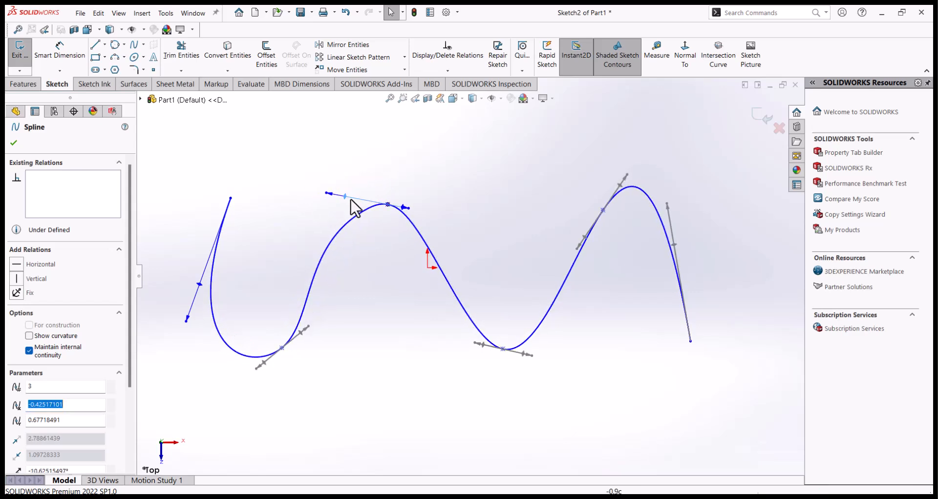
pyautogui.moveTo(406, 208)
pyautogui.mouseDown()
pyautogui.moveTo(438, 207)
pyautogui.moveTo(404, 215)
pyautogui.moveTo(419, 210)
pyautogui.mouseUp()
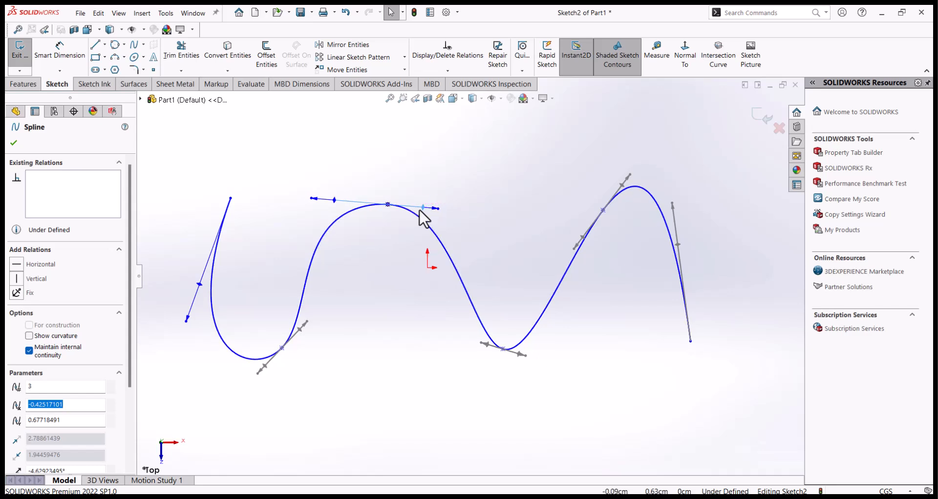
# Examine the spline point at the second trough and its tangent handle, leaving nothing selected.
pyautogui.moveTo(481, 343); pyautogui.dragTo(462, 341)
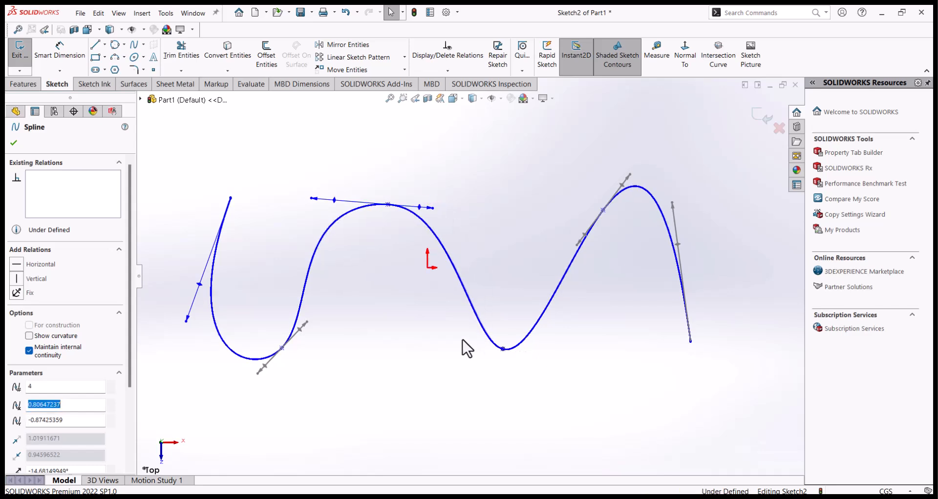
pyautogui.click(503, 349)
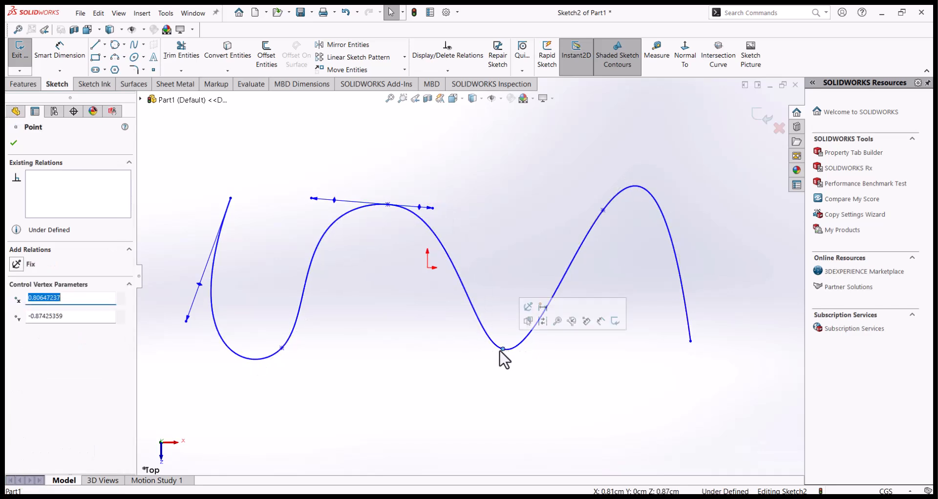
pyautogui.click(526, 342)
pyautogui.click(497, 270)
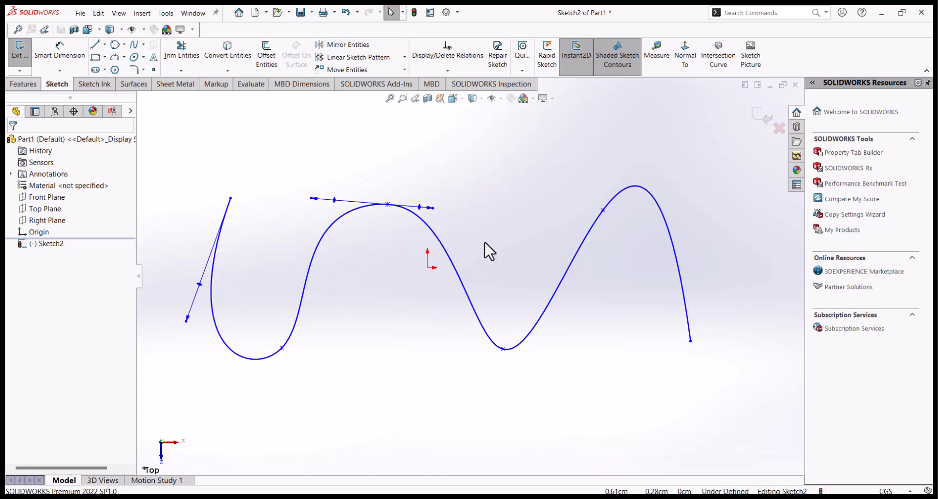
# Draw an open Bezier style spline below the existing curve, placing ten control vertices in a zigzag from its start to its end.
pyautogui.scroll(-2, 449, 273)
pyautogui.scroll(4, 461, 300)
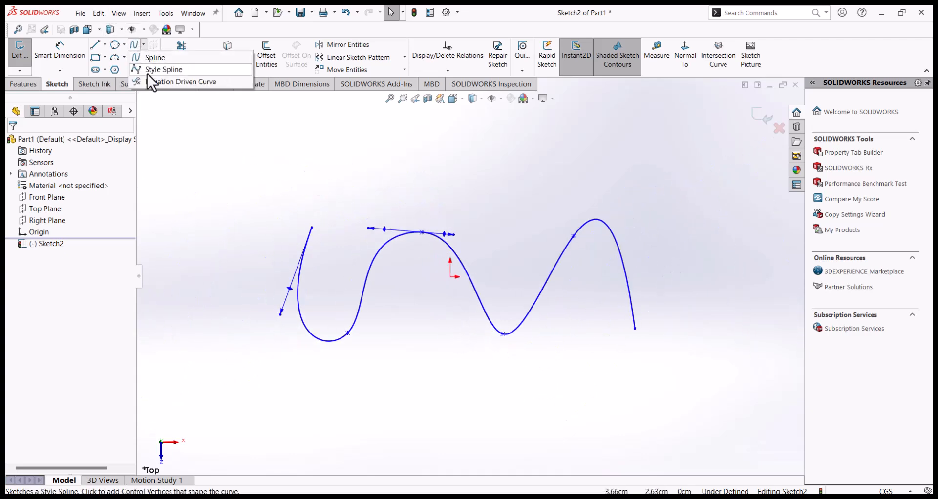
pyautogui.click(164, 69)
pyautogui.scroll(2, 374, 235)
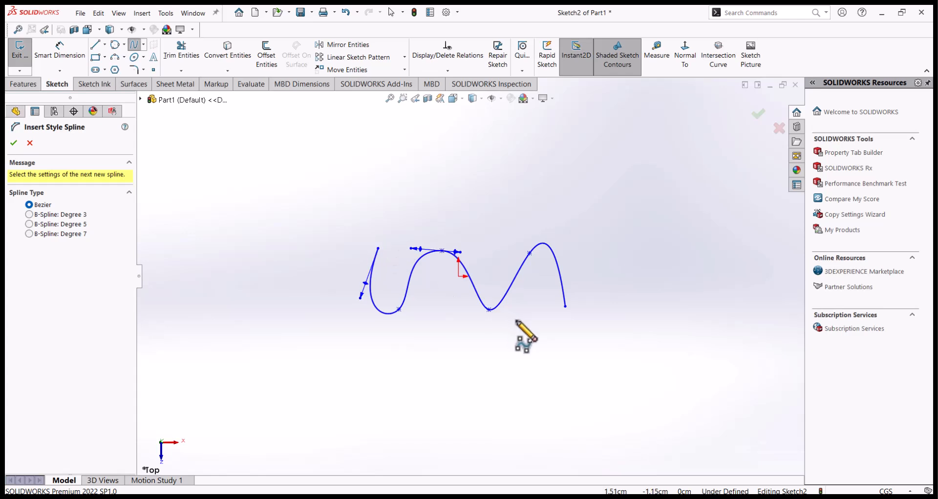
pyautogui.scroll(-1, 569, 325)
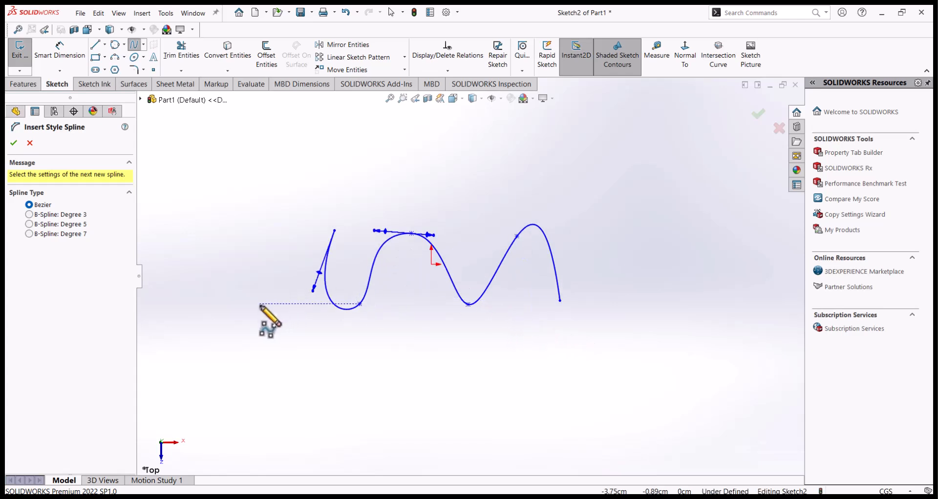
pyautogui.click(205, 304)
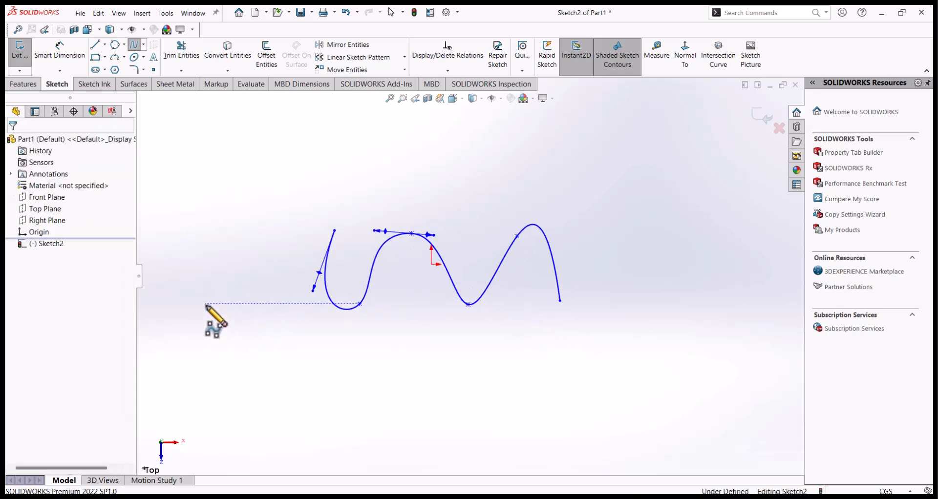
pyautogui.click(214, 396)
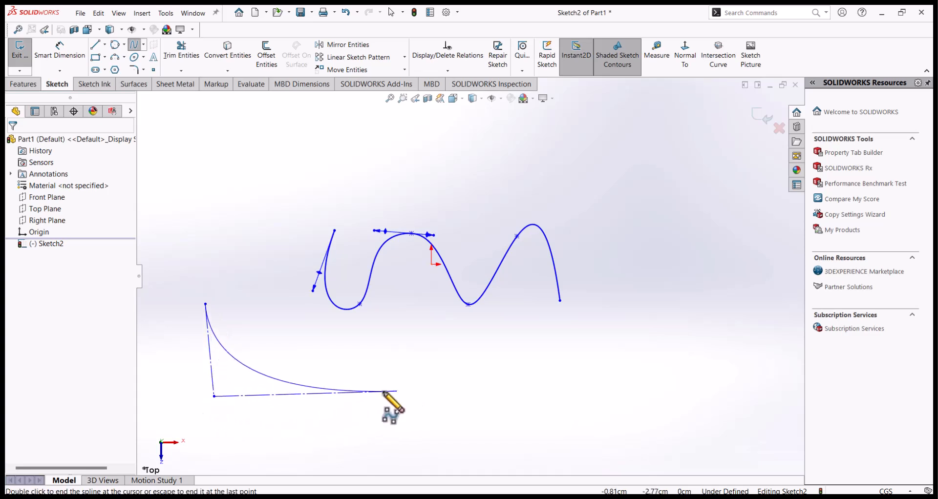
pyautogui.click(364, 380)
pyautogui.click(384, 434)
pyautogui.click(477, 345)
pyautogui.click(536, 442)
pyautogui.click(637, 328)
pyautogui.click(675, 428)
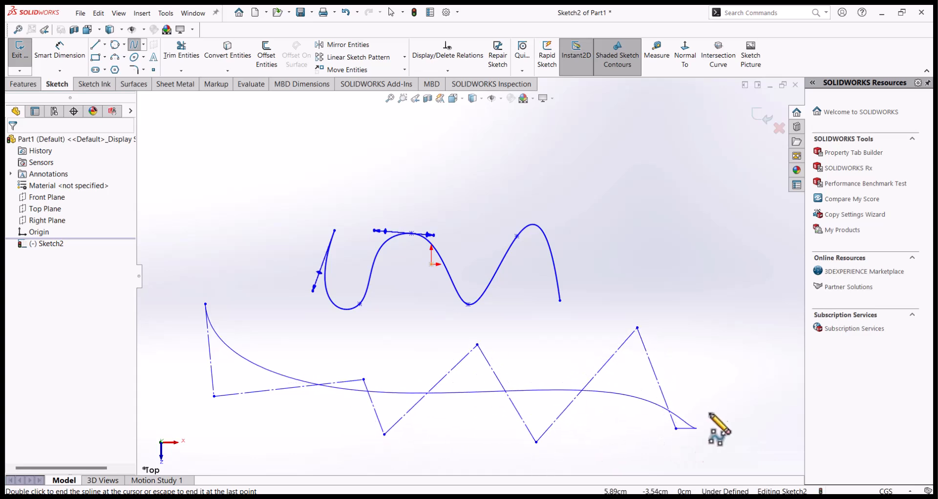
pyautogui.click(735, 283)
pyautogui.click(765, 354)
pyautogui.press('Escape')
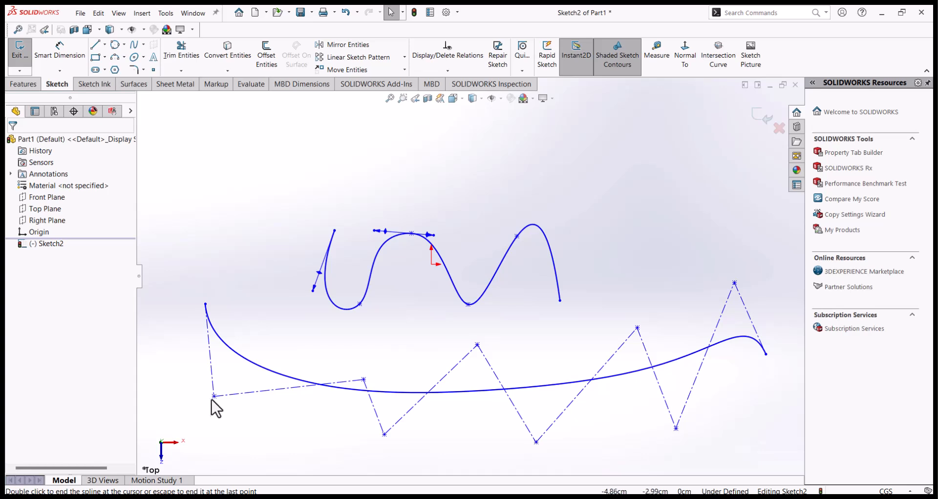
# Move the style spline's second vertex down, third up, fourth to about (-0.61, -0.70), seventh to about (3.41, -3.67) and ninth to about (5.23, -0.87).
pyautogui.moveTo(214, 397); pyautogui.dragTo(218, 458)
pyautogui.click(313, 367)
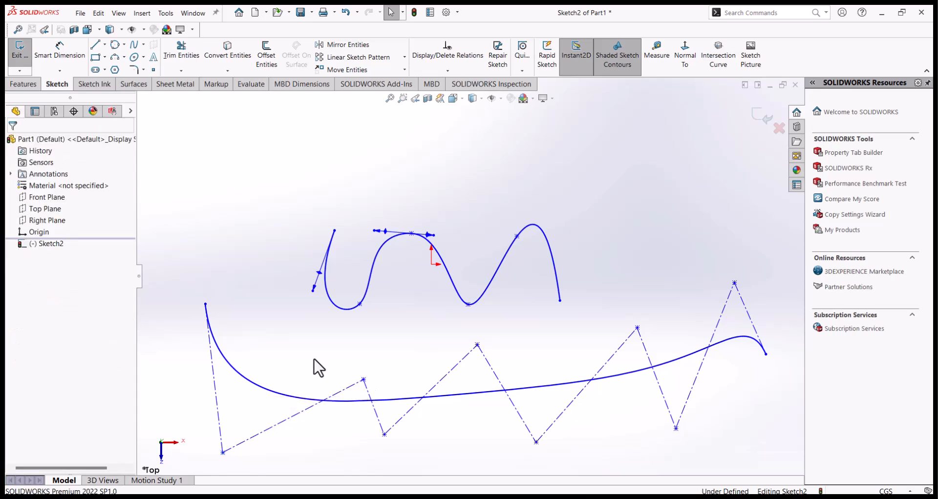
pyautogui.moveTo(364, 379); pyautogui.dragTo(332, 336)
pyautogui.moveTo(384, 434); pyautogui.dragTo(403, 296)
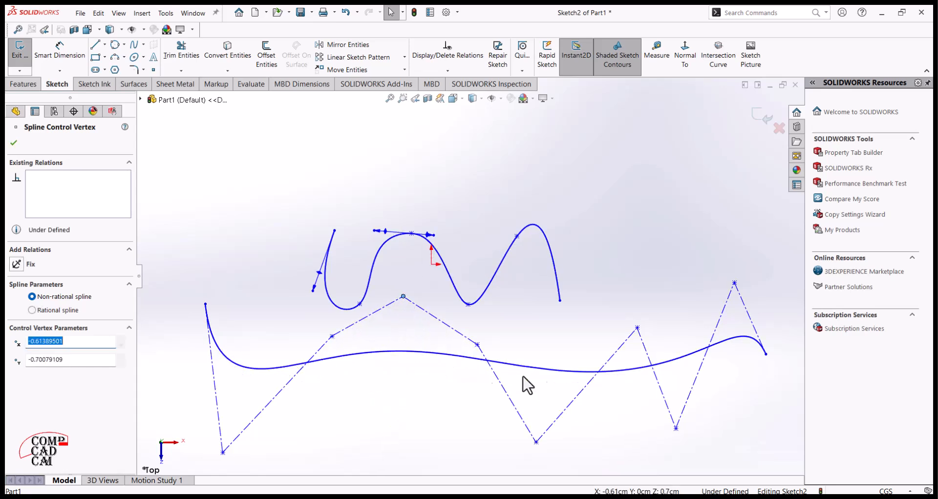
pyautogui.moveTo(638, 328); pyautogui.dragTo(587, 433)
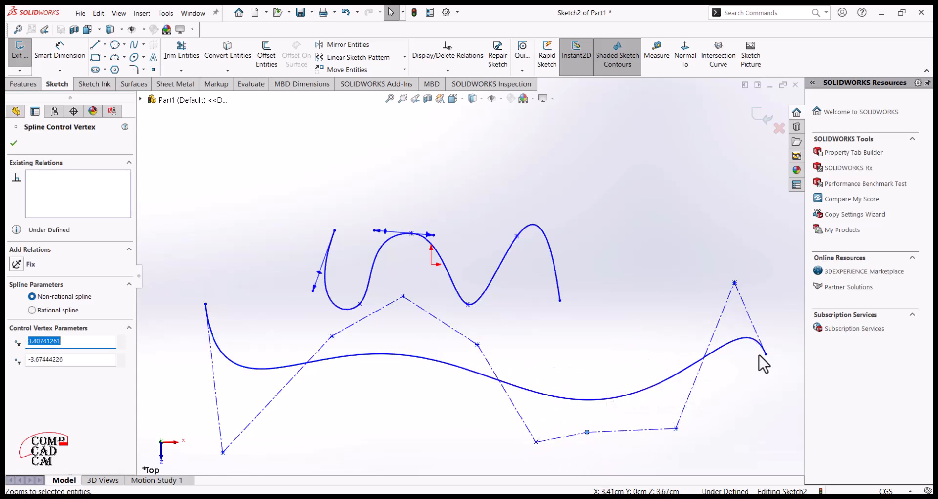
pyautogui.moveTo(734, 283); pyautogui.dragTo(670, 305)
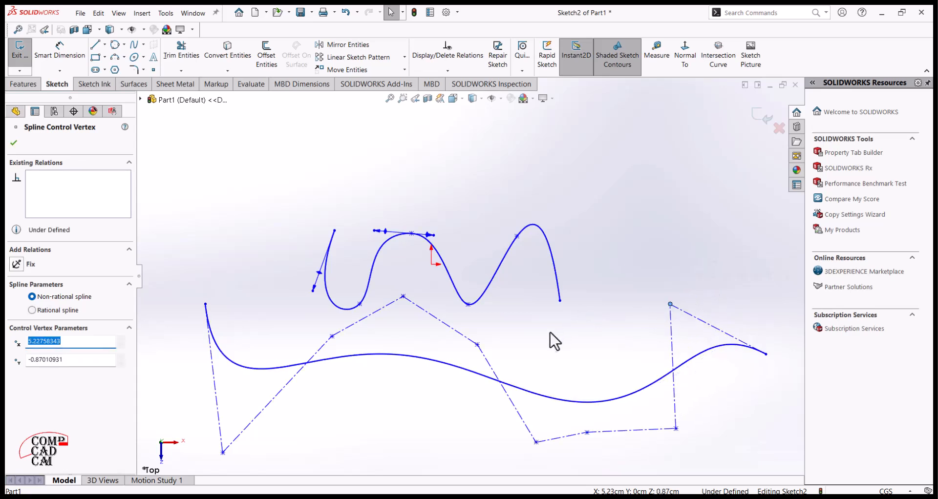